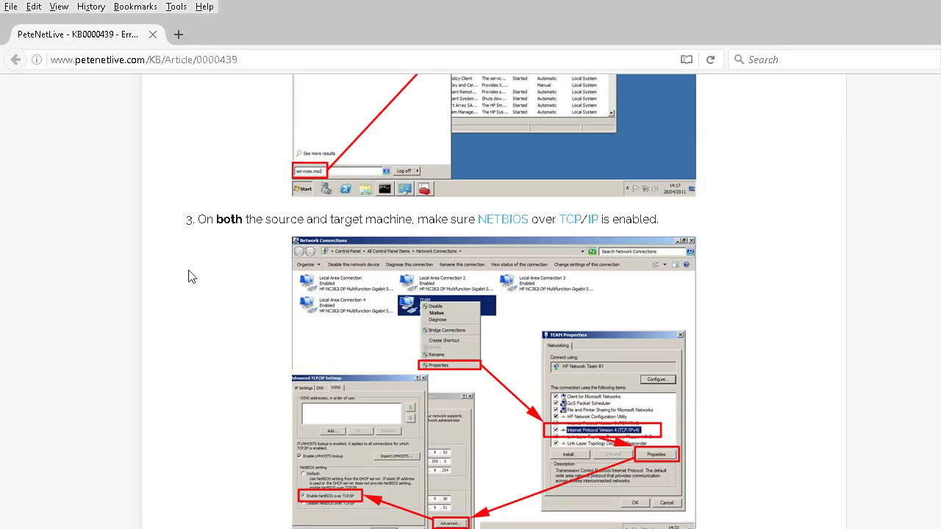
# - Review the article's description of the Windows share error and its first two solution steps
pyautogui.scroll(15, 160, 277)
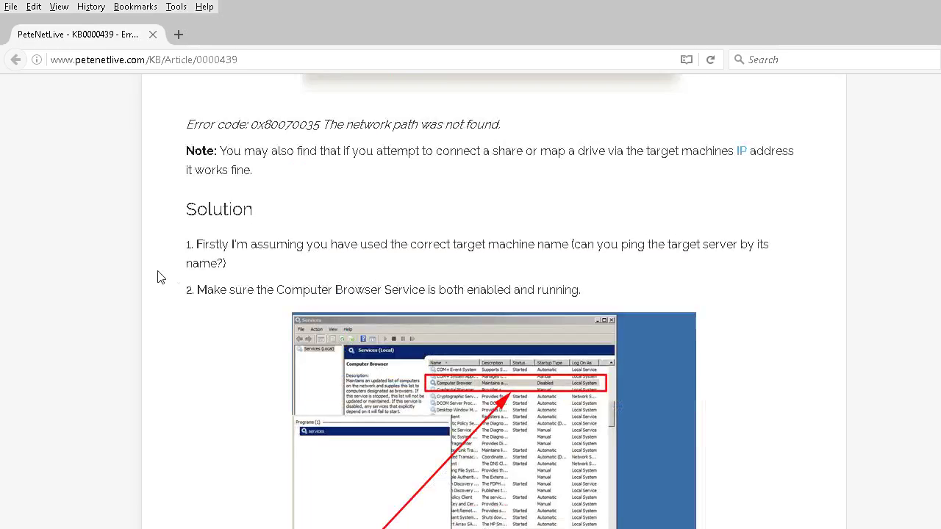
pyautogui.scroll(10, 160, 277)
pyautogui.scroll(-5, 161, 277)
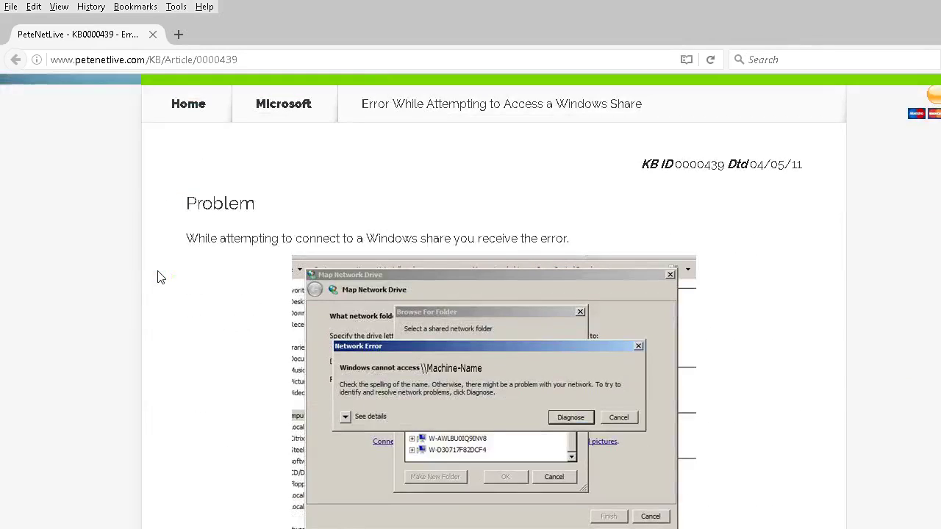
pyautogui.scroll(-2, 160, 277)
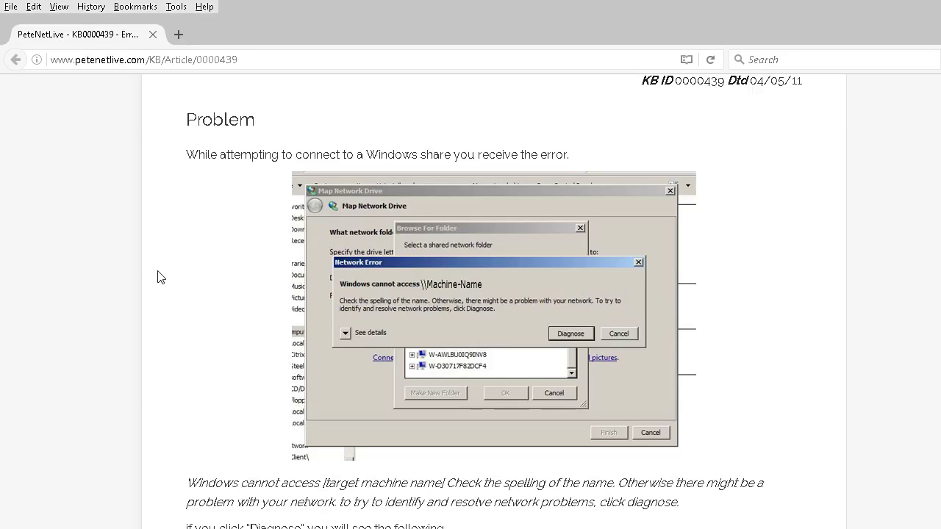
pyautogui.scroll(-8, 160, 277)
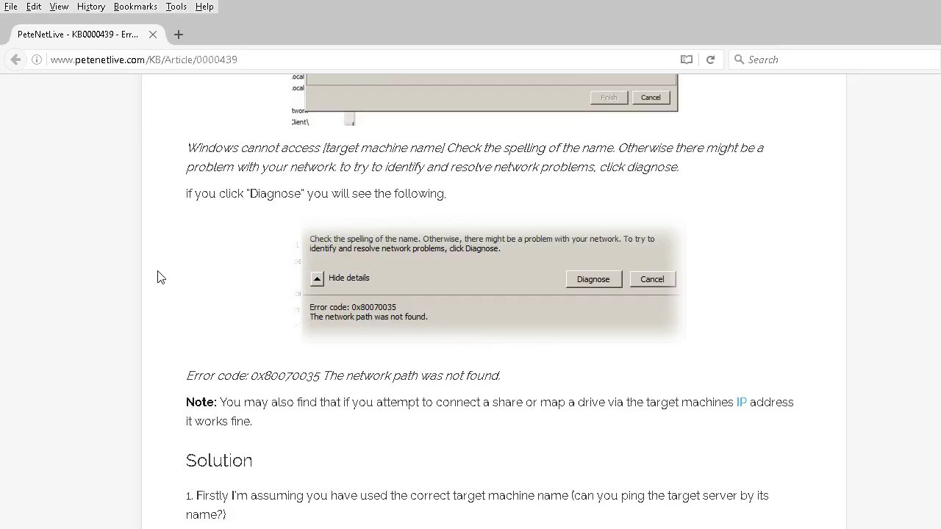
pyautogui.scroll(-6, 161, 277)
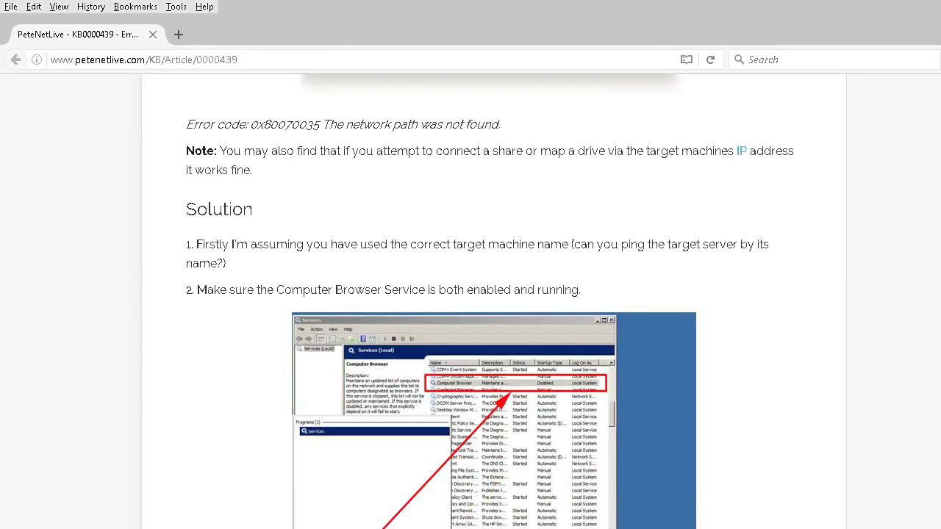
# - Open the Services console from the Administrative Tools in Control Panel's System and Security category
pyautogui.press('super+x')
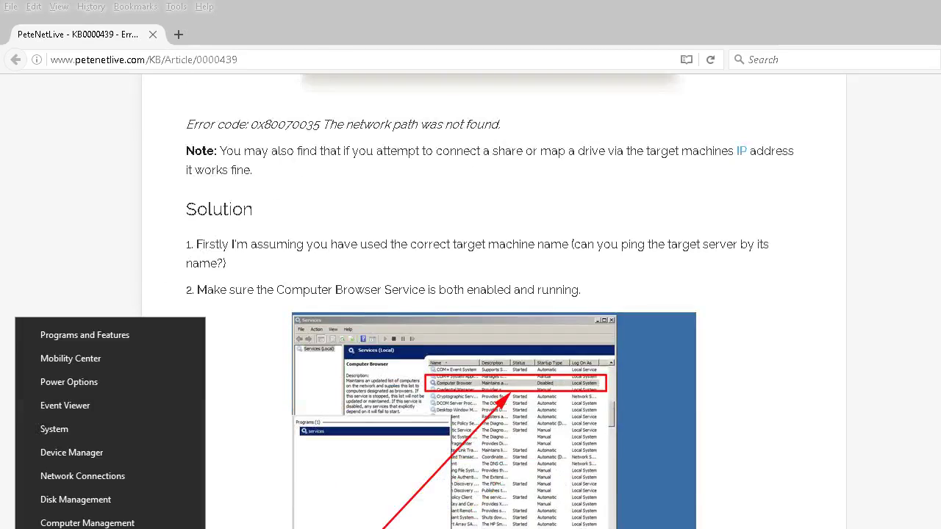
pyautogui.press('p')
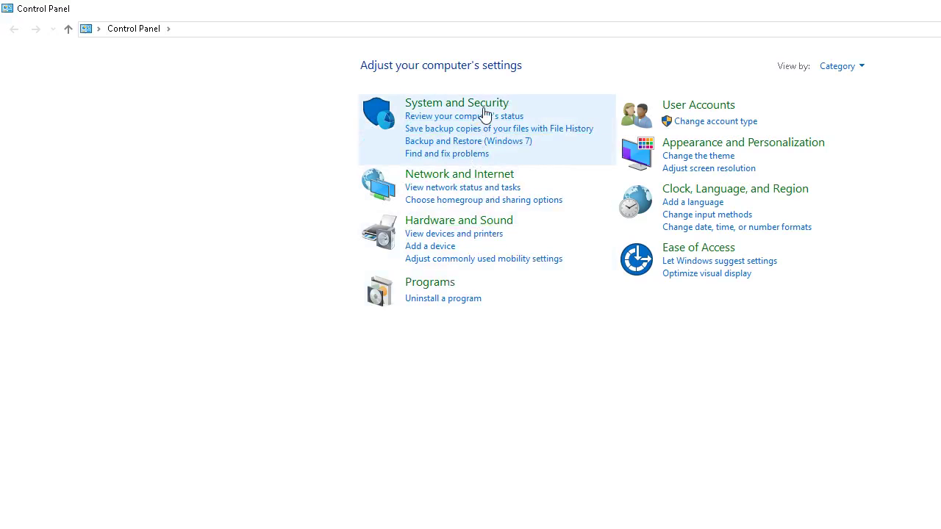
pyautogui.click(491, 103)
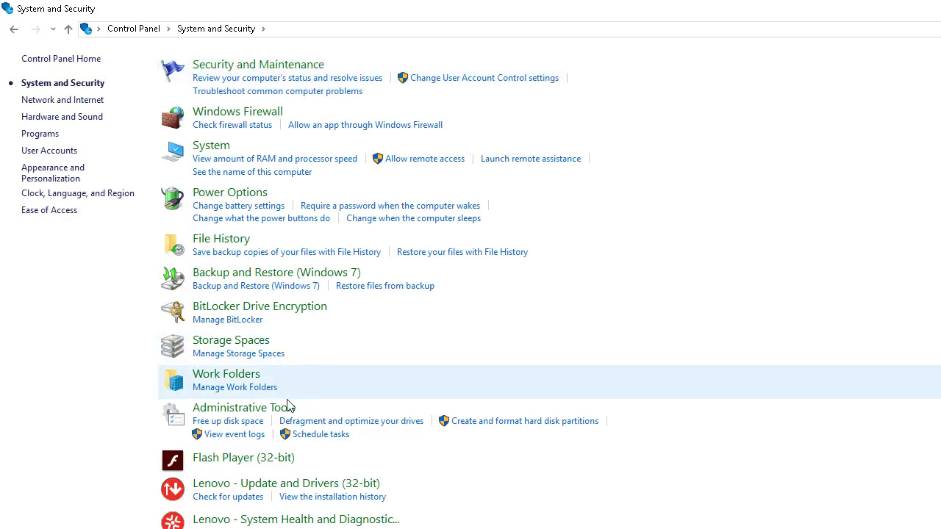
pyautogui.click(287, 410)
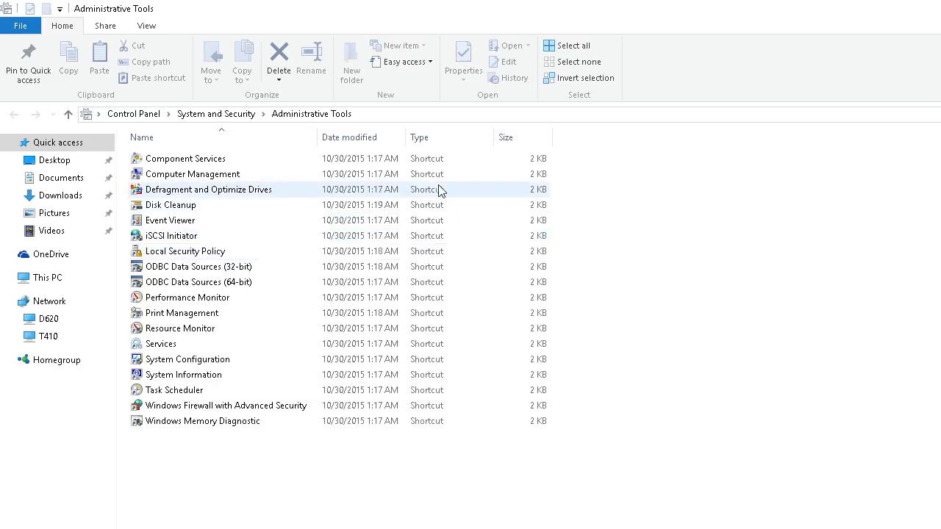
pyautogui.click(174, 343)
pyautogui.press('Return')
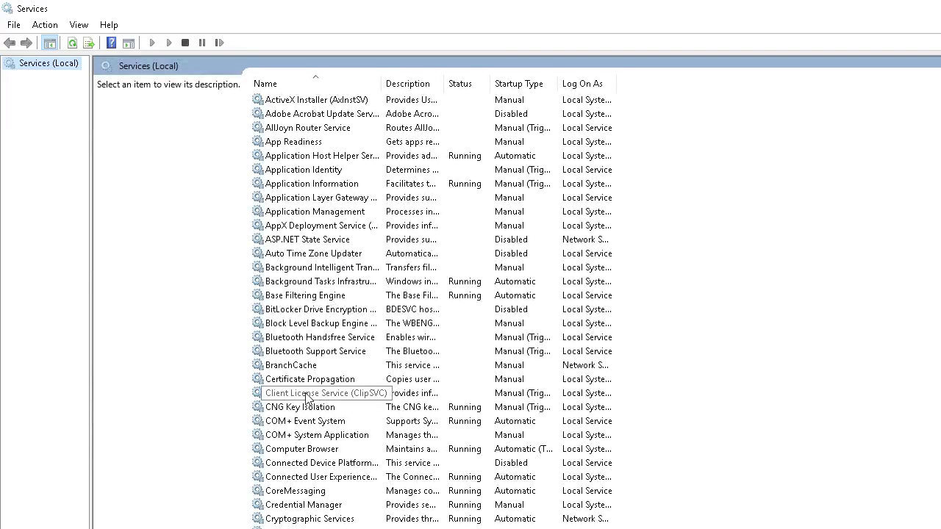
# - Check the startup type and status of the Computer Browser service, and close the Services console
pyautogui.doubleClick(327, 449)
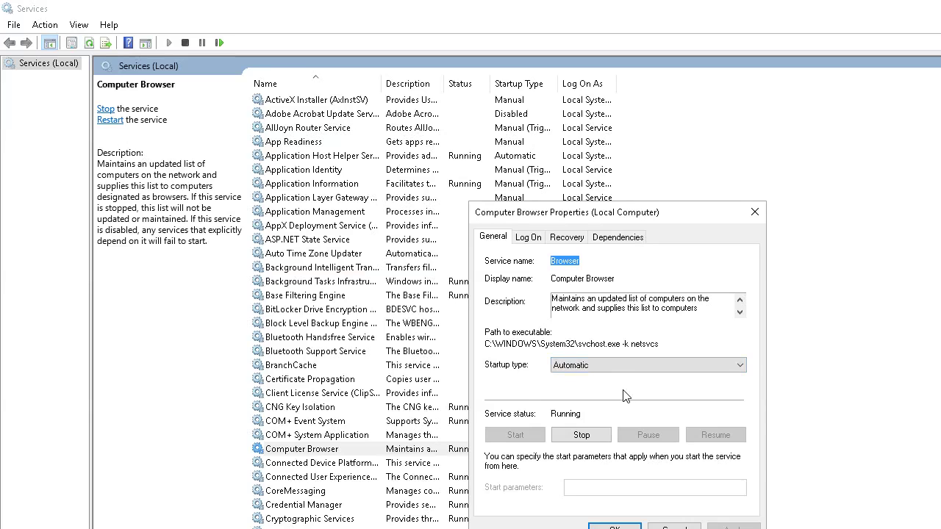
pyautogui.click(656, 523)
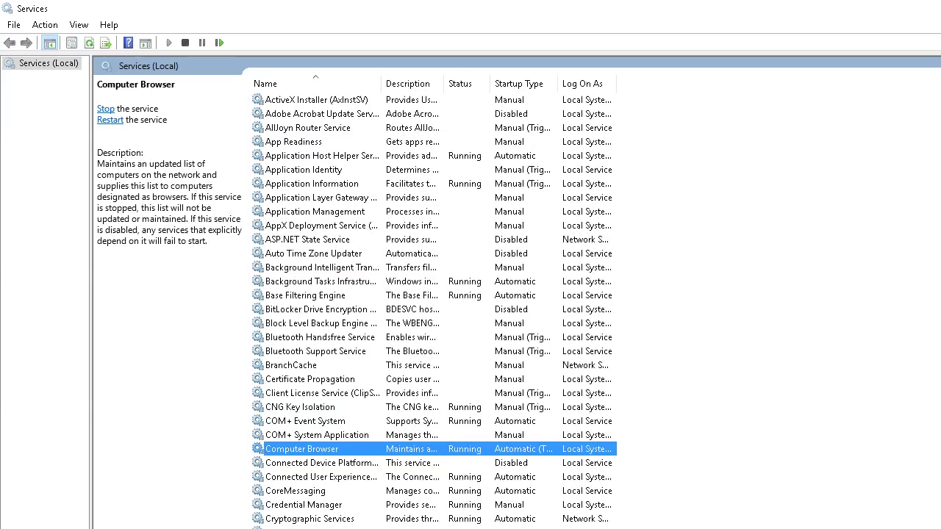
pyautogui.hotkey('alt', 'F4')
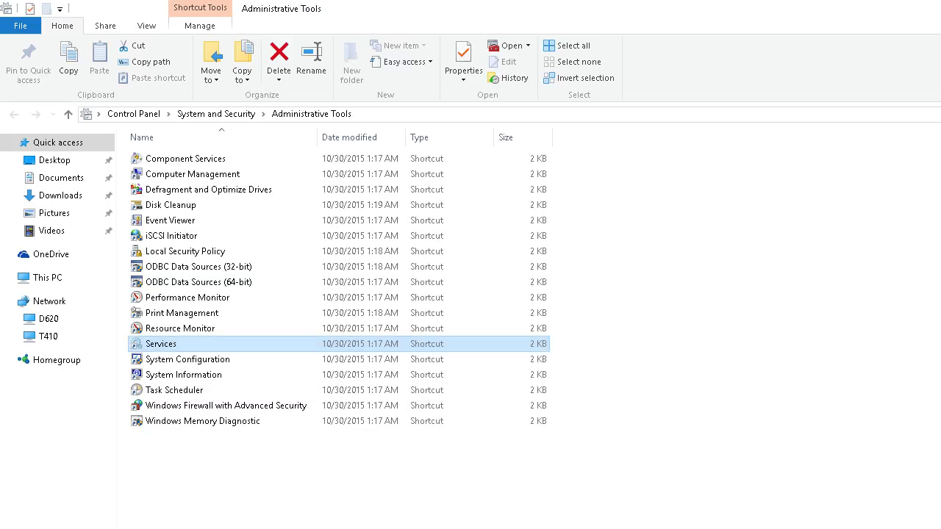
pyautogui.hotkey('alt', 'Left')
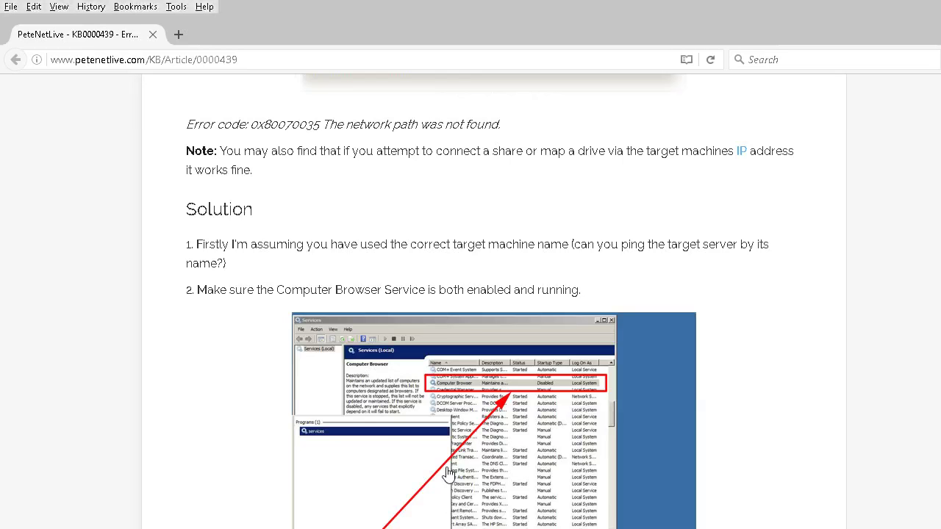
# - Read the article's instructions on enabling NetBIOS over TCP/IP and resetting the network from the command line
pyautogui.scroll(-5, 331, 446)
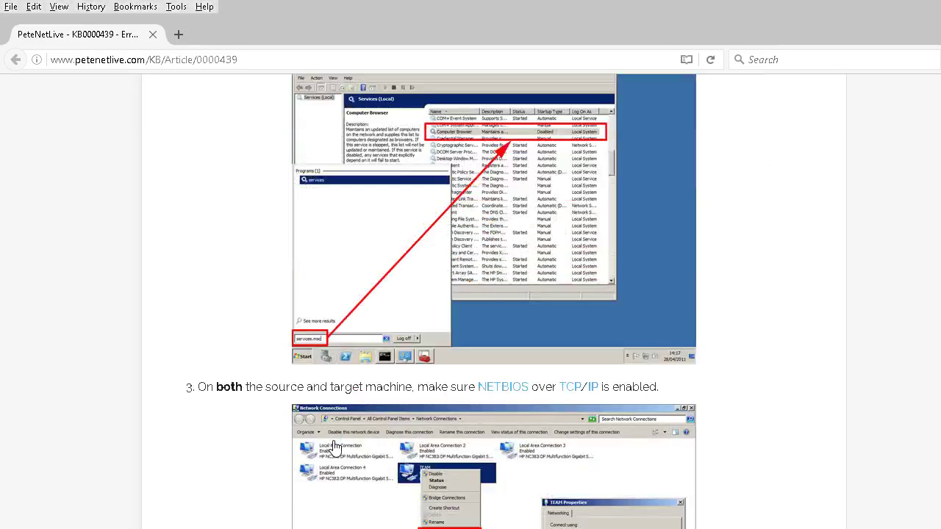
pyautogui.scroll(-3, 335, 447)
pyautogui.scroll(-1, 335, 447)
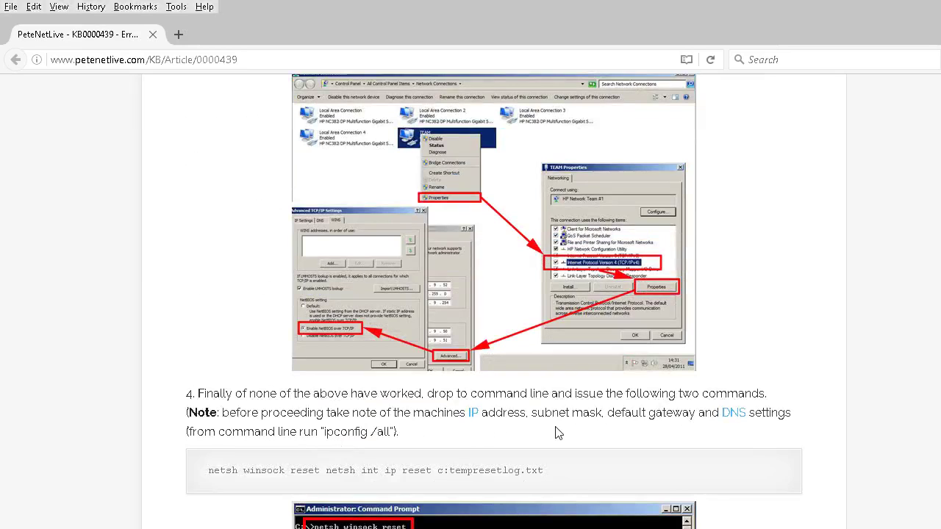
pyautogui.scroll(3, 557, 434)
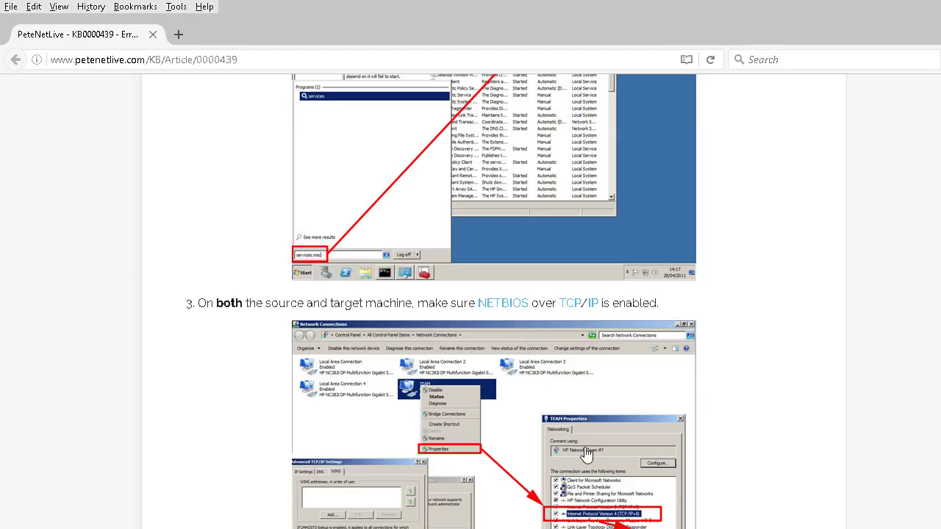
pyautogui.scroll(-1, 587, 456)
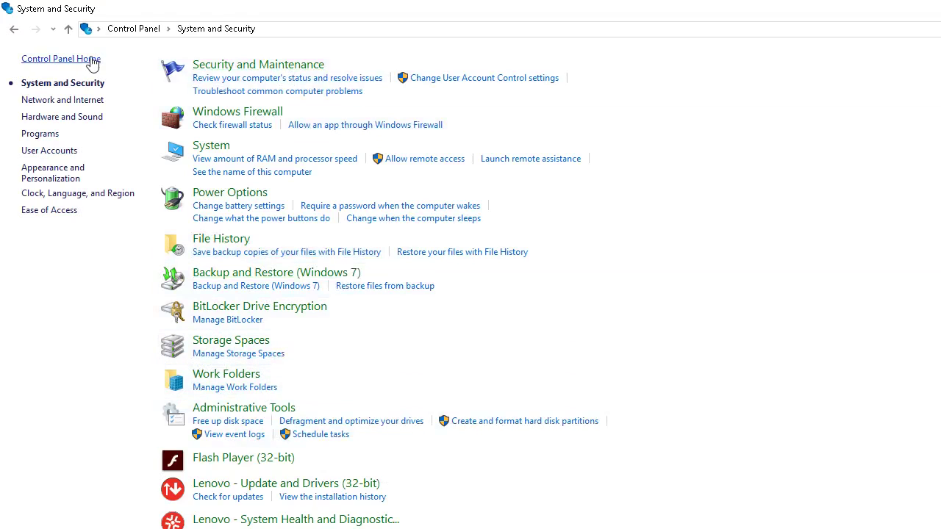
# - Open the Local Area Connection status from the Network and Sharing Center in Control Panel
pyautogui.click(92, 60)
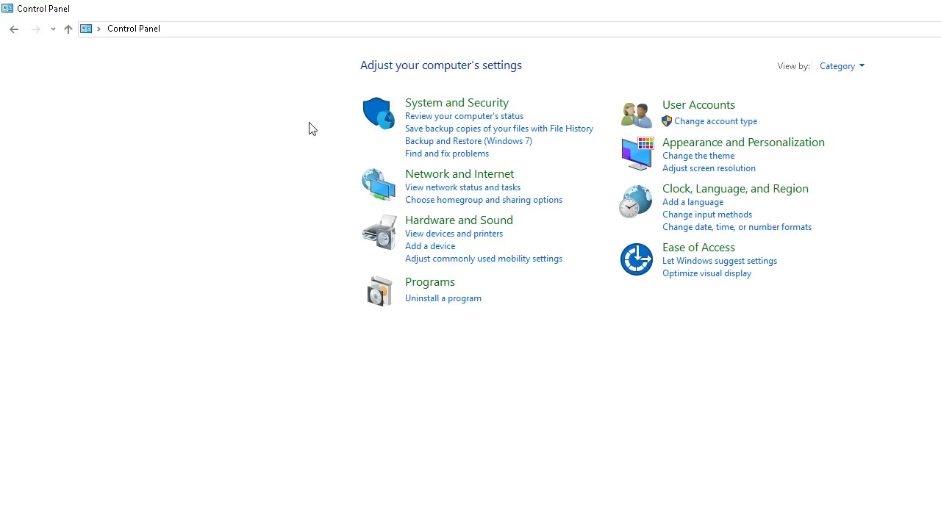
pyautogui.click(480, 176)
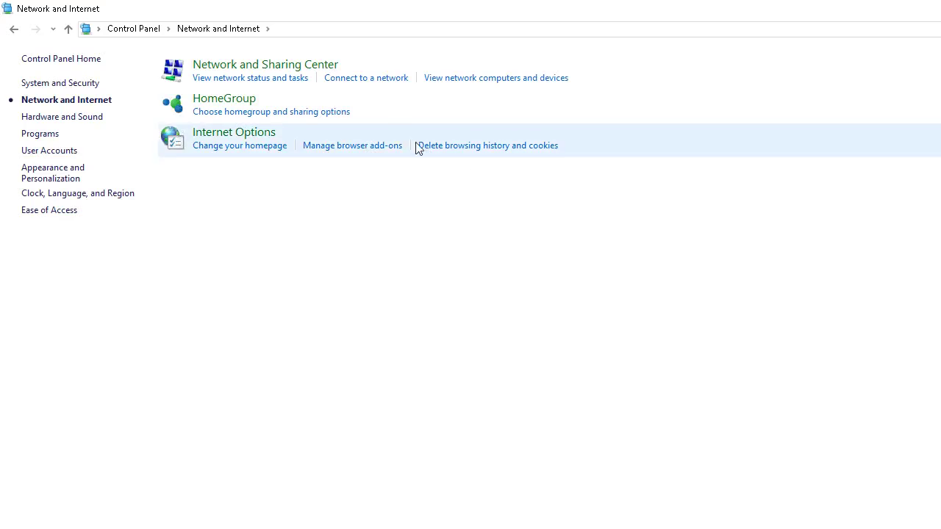
pyautogui.click(308, 70)
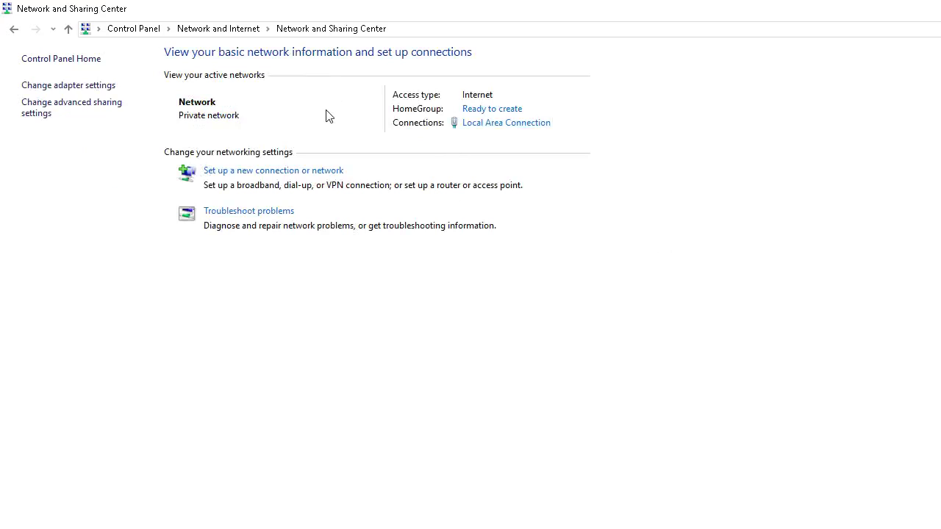
pyautogui.click(507, 123)
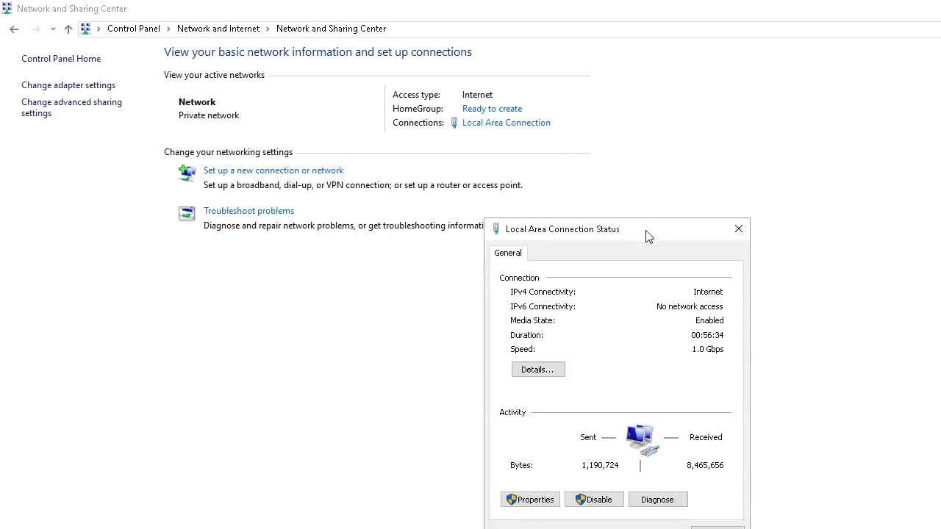
# - Open the Internet Protocol Version 4 (TCP/IPv4) properties of the Local Area Connection
pyautogui.moveTo(646, 231); pyautogui.dragTo(621, 86)
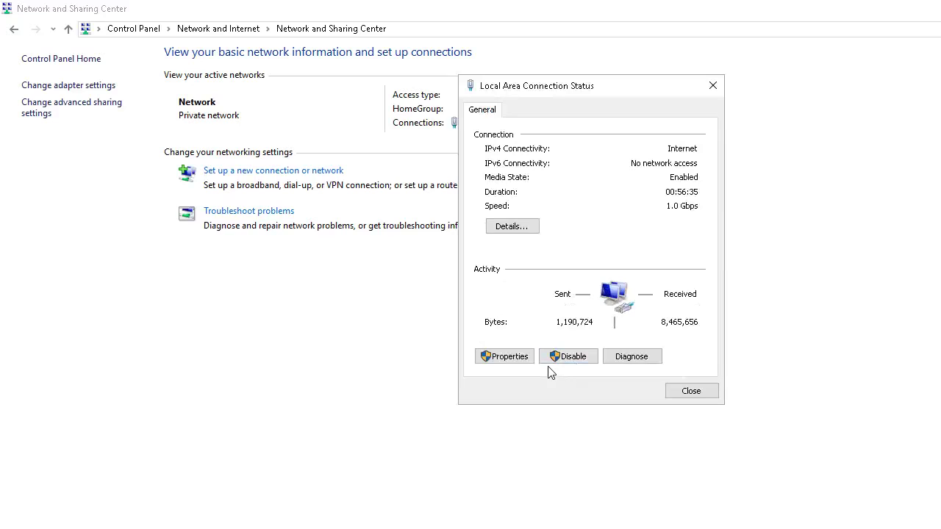
pyautogui.click(511, 359)
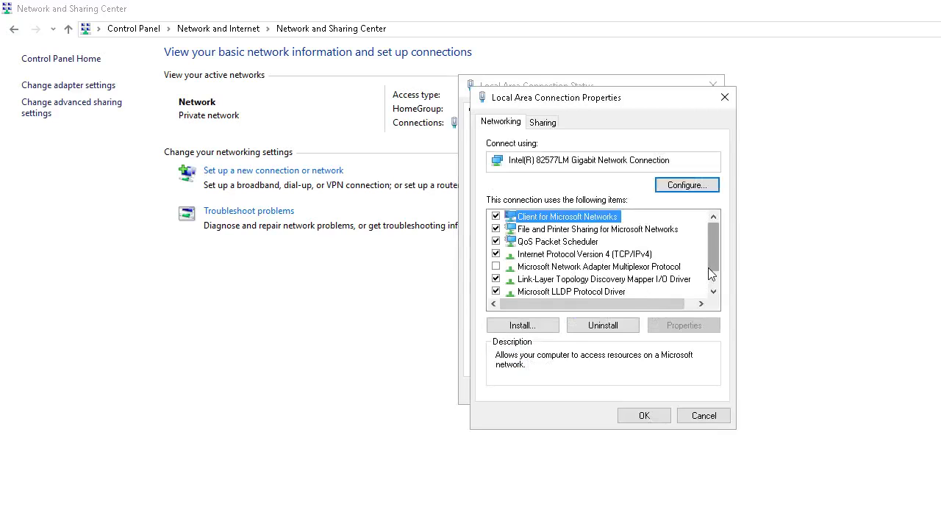
pyautogui.scroll(-1, 717, 248)
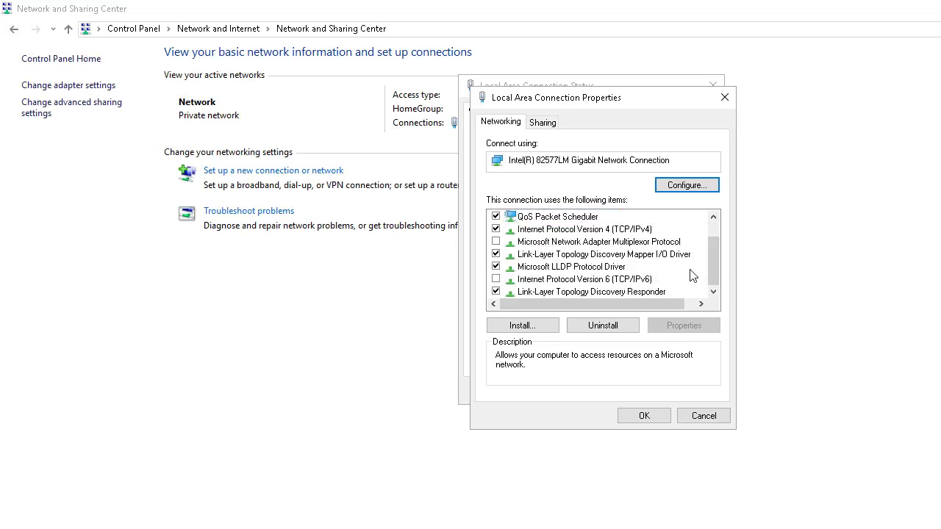
pyautogui.click(622, 231)
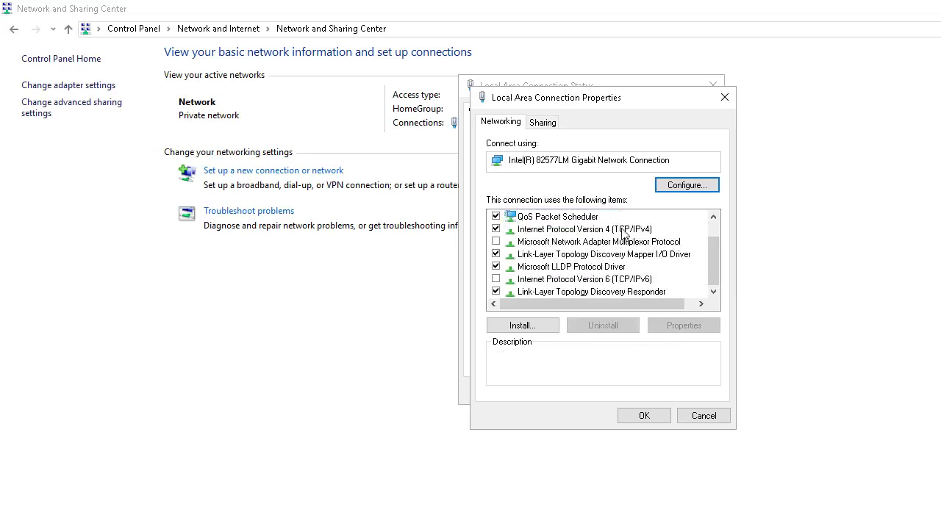
pyautogui.click(684, 329)
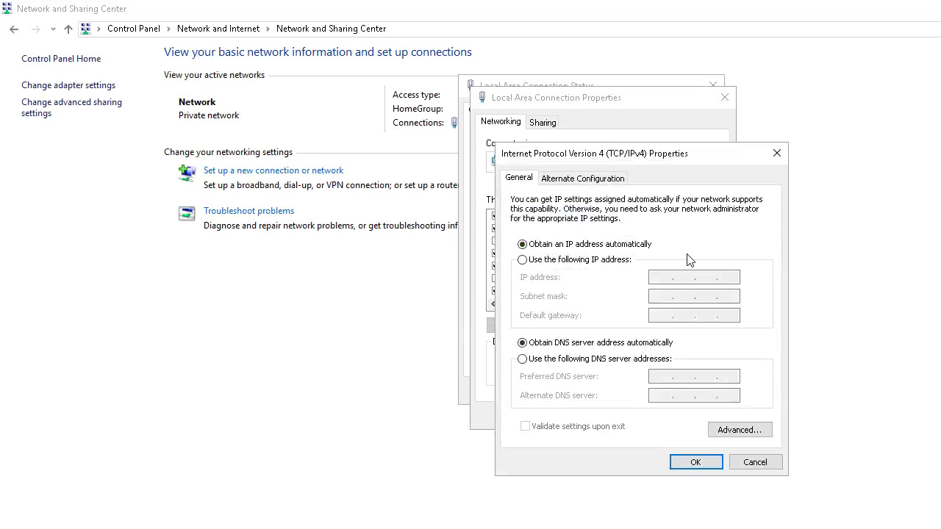
# - Check the NetBIOS setting in the WINS section of the connection's advanced TCP/IP settings
pyautogui.moveTo(711, 161); pyautogui.dragTo(682, 88)
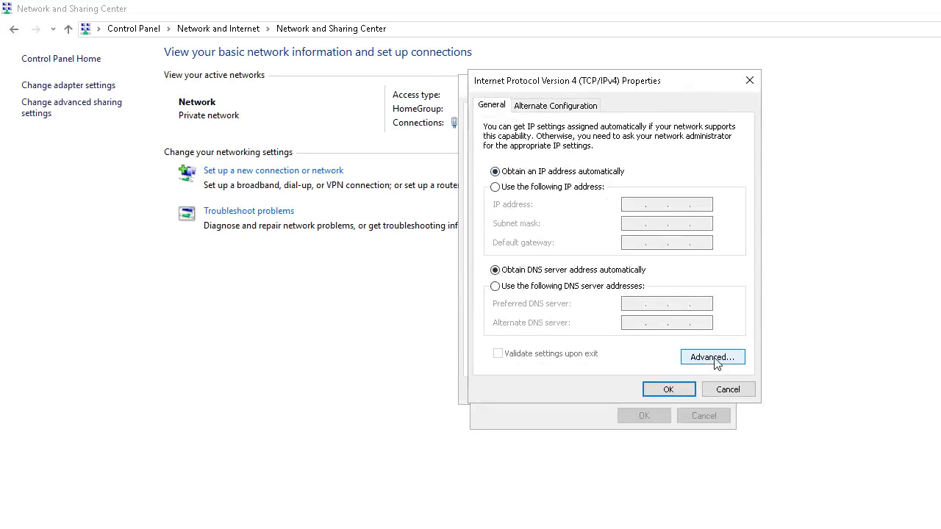
pyautogui.click(716, 357)
pyautogui.click(581, 123)
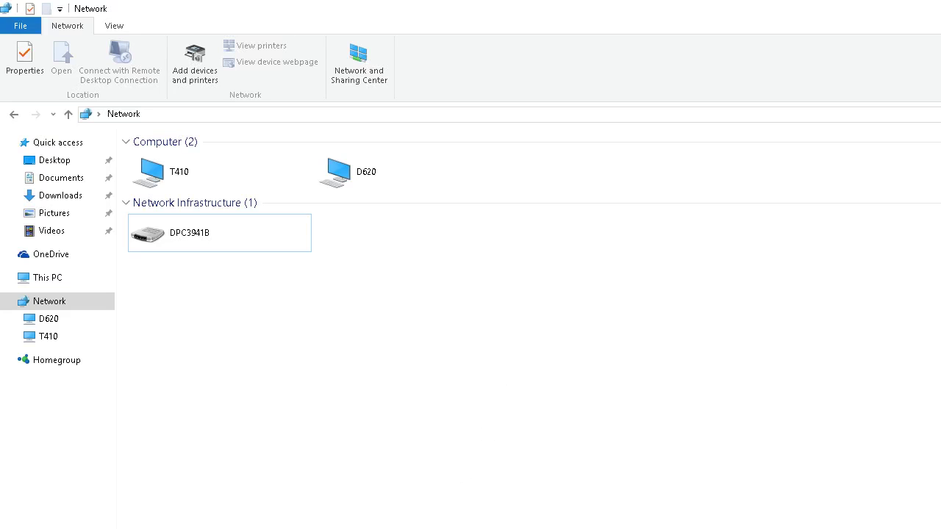
pyautogui.hotkey('alt', 'Tab')
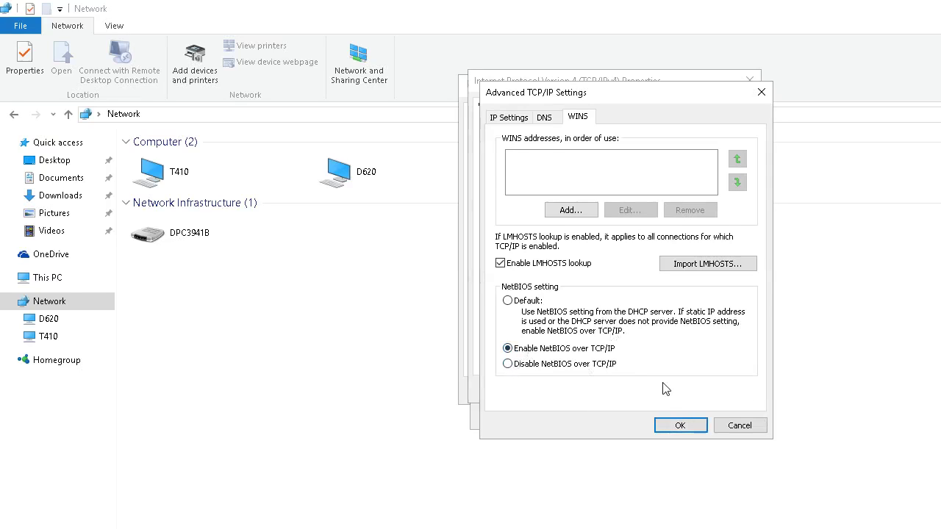
# - Accept the advanced TCP/IP, IPv4 and connection properties, and close the Local Area Connection status
pyautogui.click(669, 426)
pyautogui.click(683, 397)
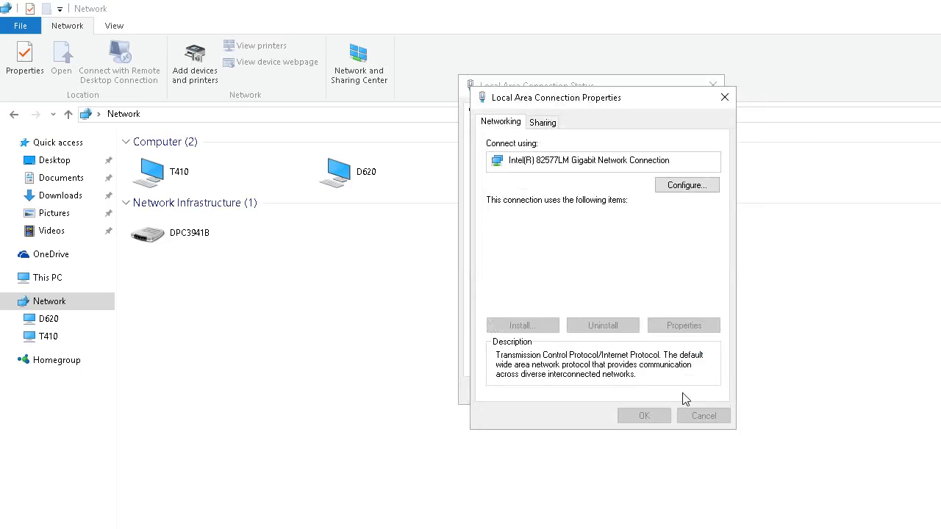
pyautogui.click(656, 417)
pyautogui.click(691, 391)
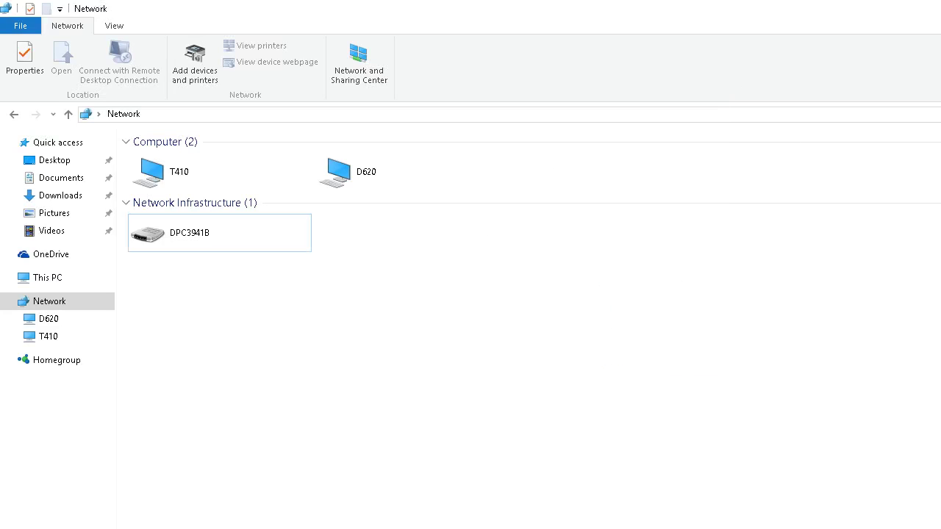
# - Switch to the d620 Remote Desktop session and open Network Connections from its Control Panel
pyautogui.hotkey('alt', 'Tab')
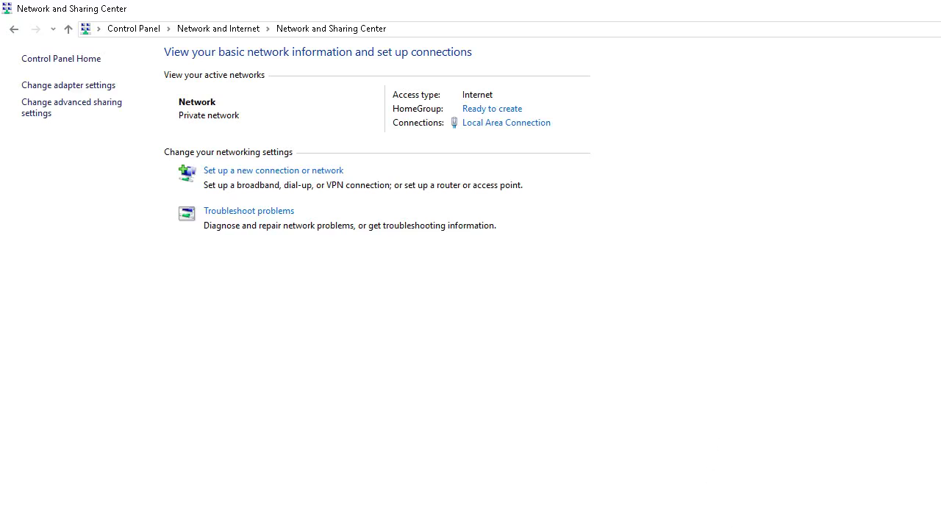
pyautogui.hotkey('alt', 'Tab')
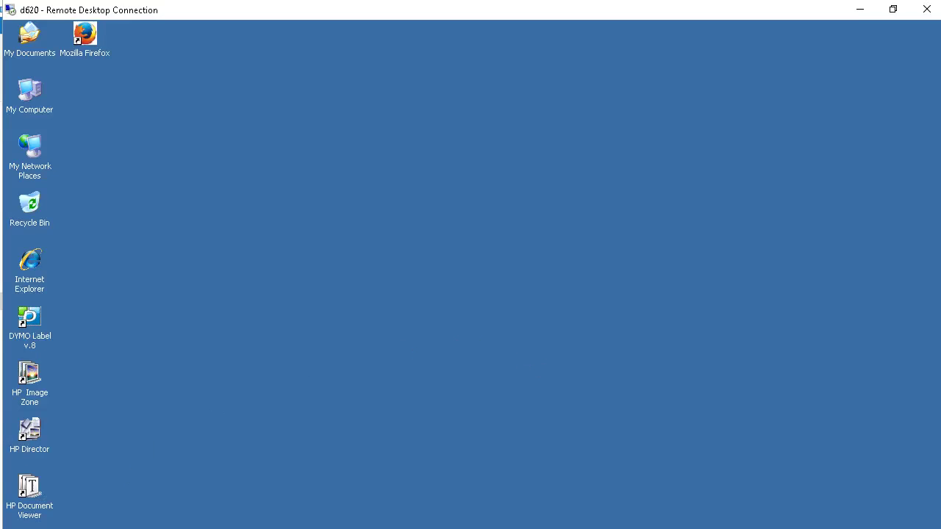
pyautogui.press('super')
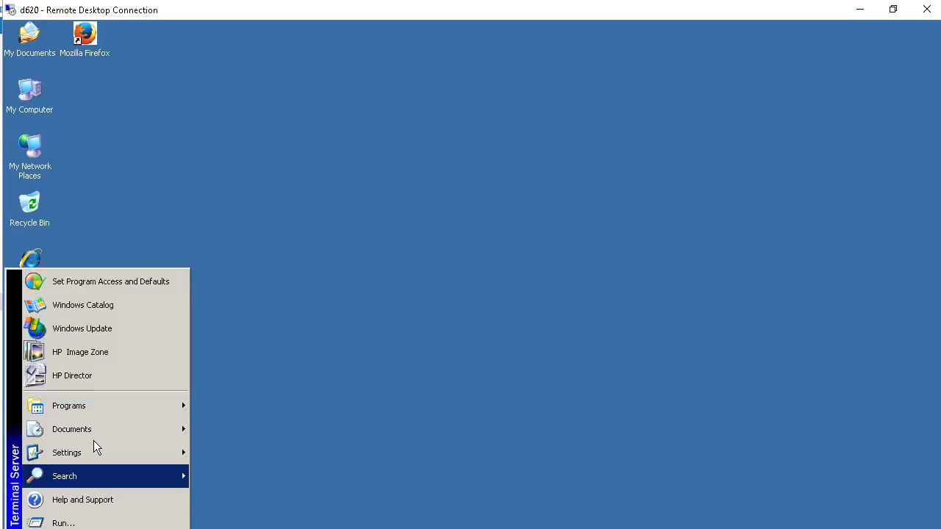
pyautogui.moveTo(99, 454)
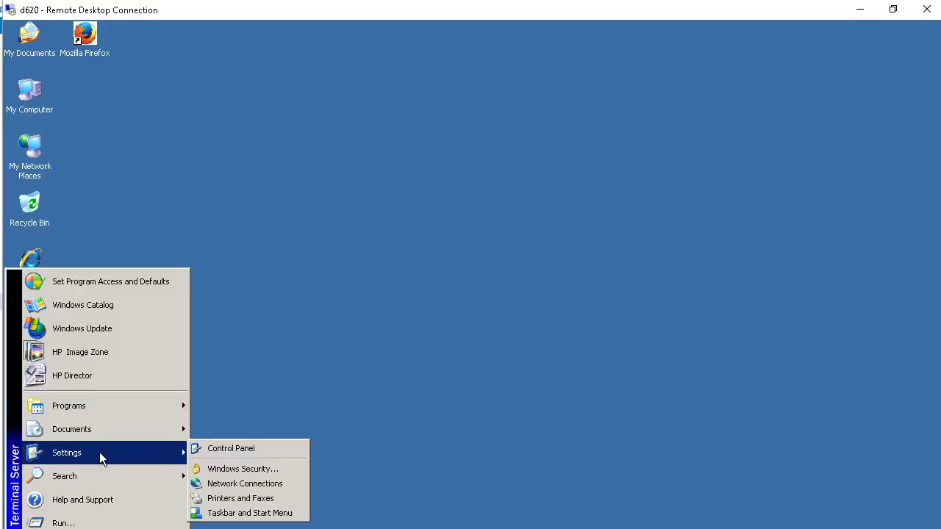
pyautogui.click(220, 446)
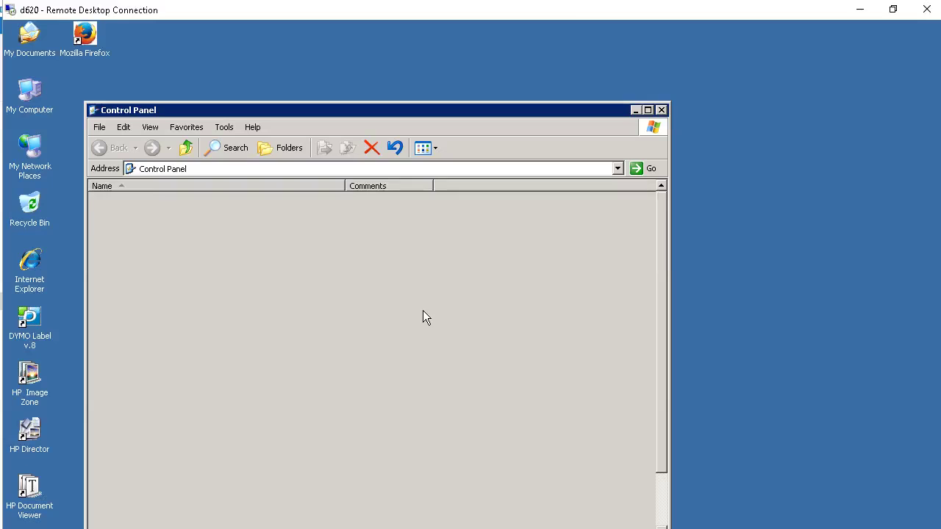
pyautogui.scroll(-2, 316, 322)
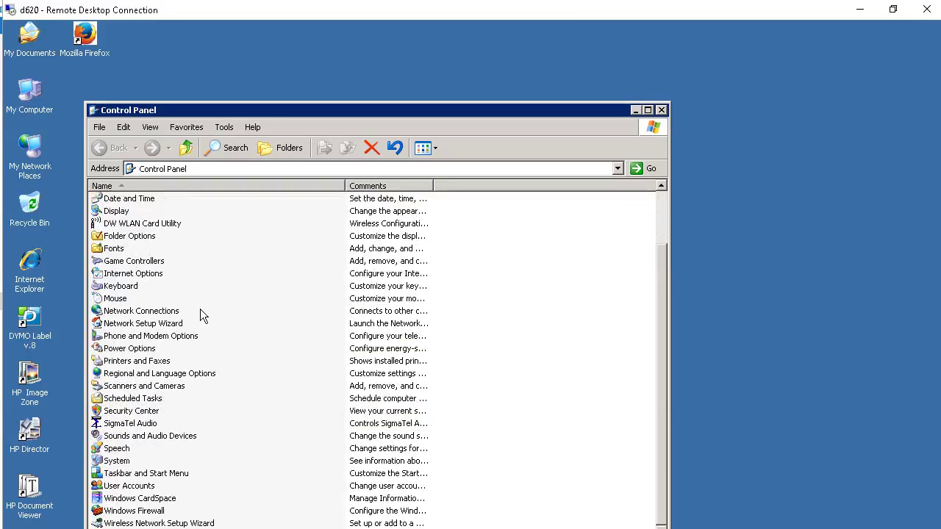
pyautogui.doubleClick(176, 313)
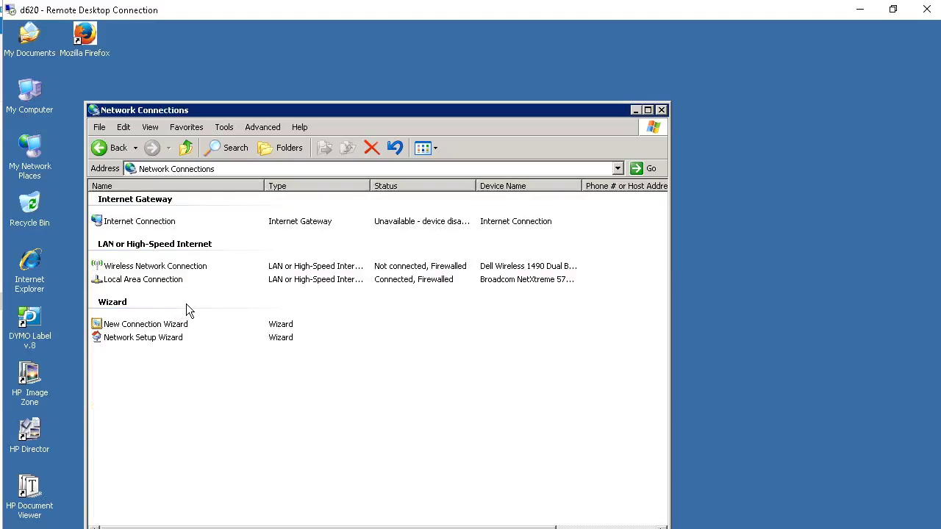
# - Open the Internet Protocol (TCP/IP) properties of the d620 computer's Local Area Connection
pyautogui.click(162, 285)
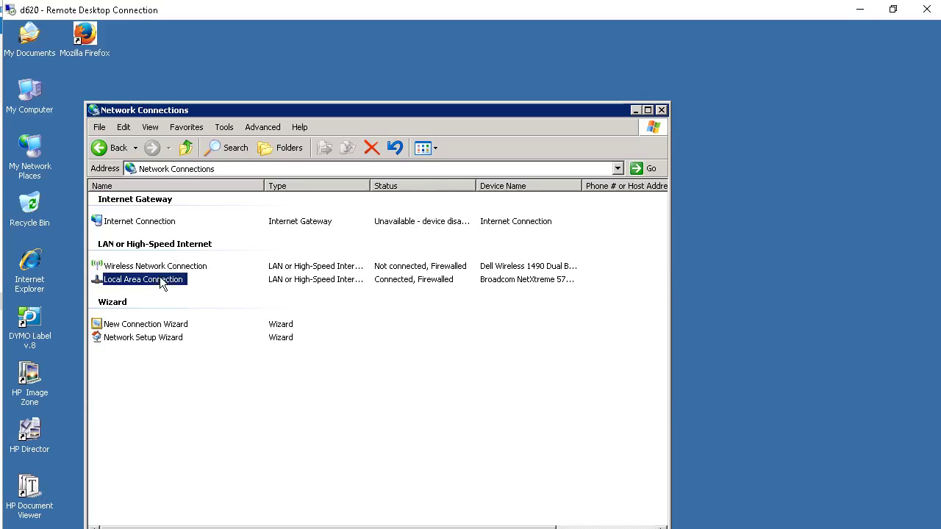
pyautogui.rightClick(162, 285)
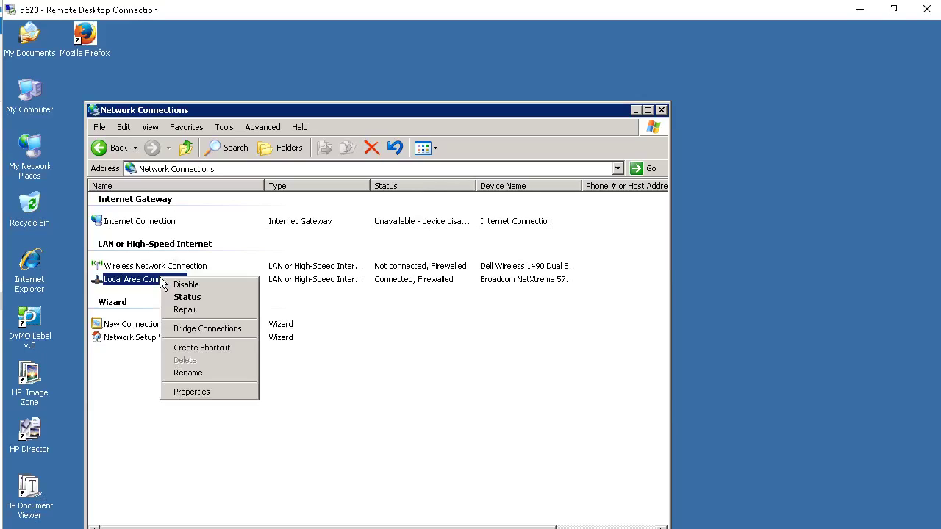
pyautogui.click(216, 394)
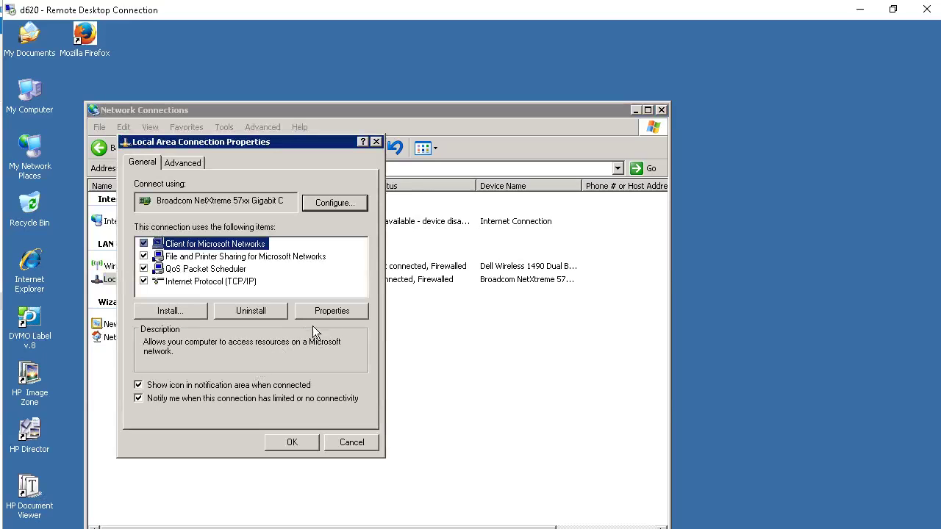
pyautogui.click(238, 282)
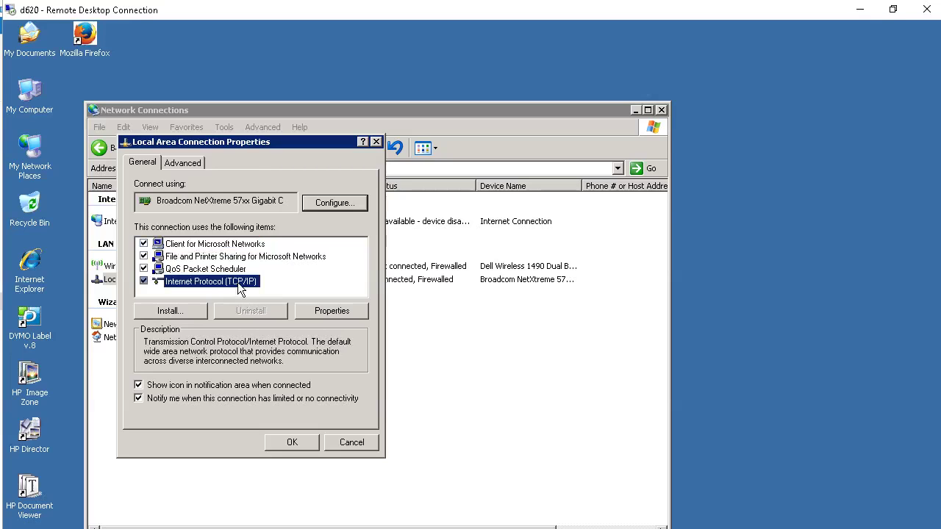
pyautogui.click(319, 311)
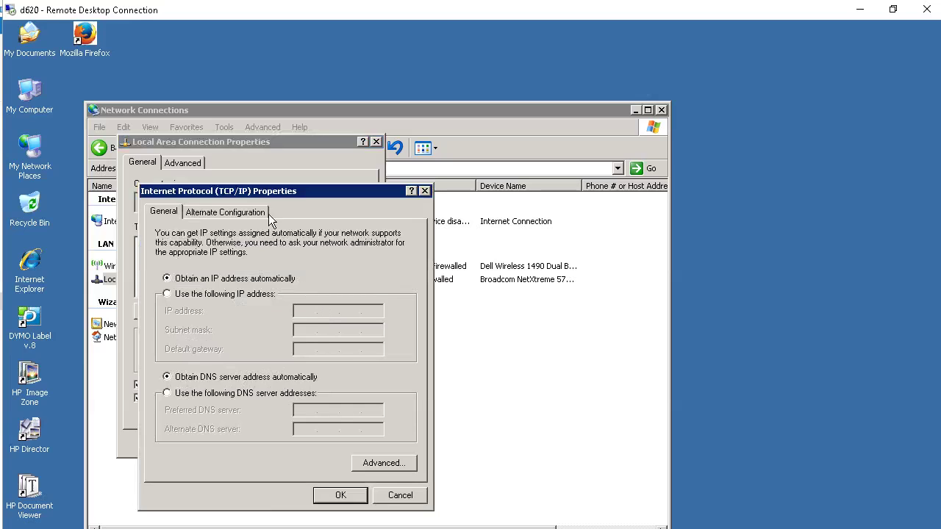
# - Check the NetBIOS setting in the WINS section of d620's advanced TCP/IP settings
pyautogui.moveTo(300, 191); pyautogui.dragTo(312, 108)
pyautogui.click(409, 378)
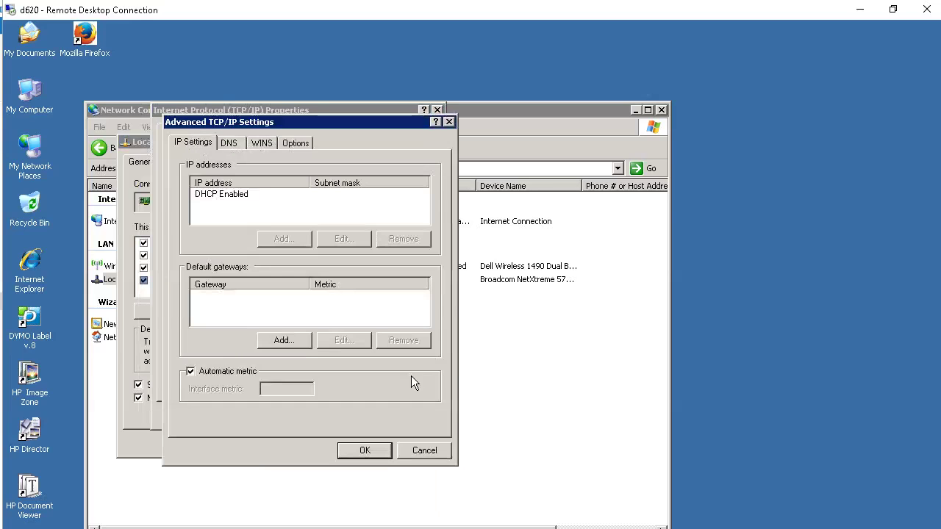
pyautogui.click(266, 142)
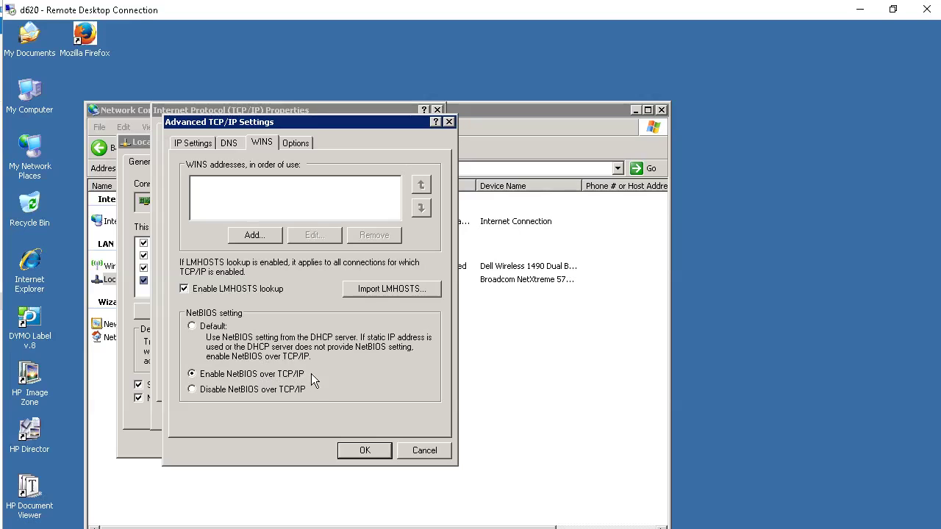
# - Accept d620's advanced TCP/IP, protocol and connection properties, and close Network Connections
pyautogui.click(365, 450)
pyautogui.click(354, 414)
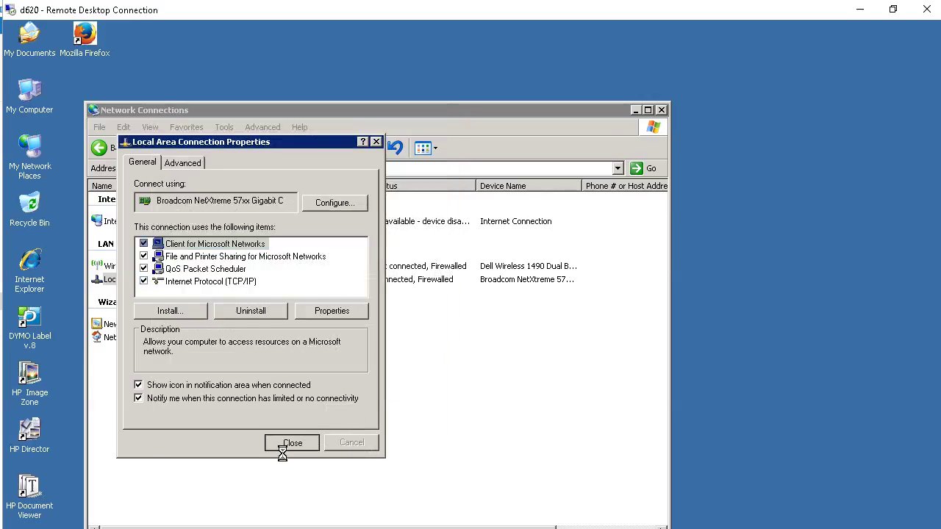
pyautogui.press('Return')
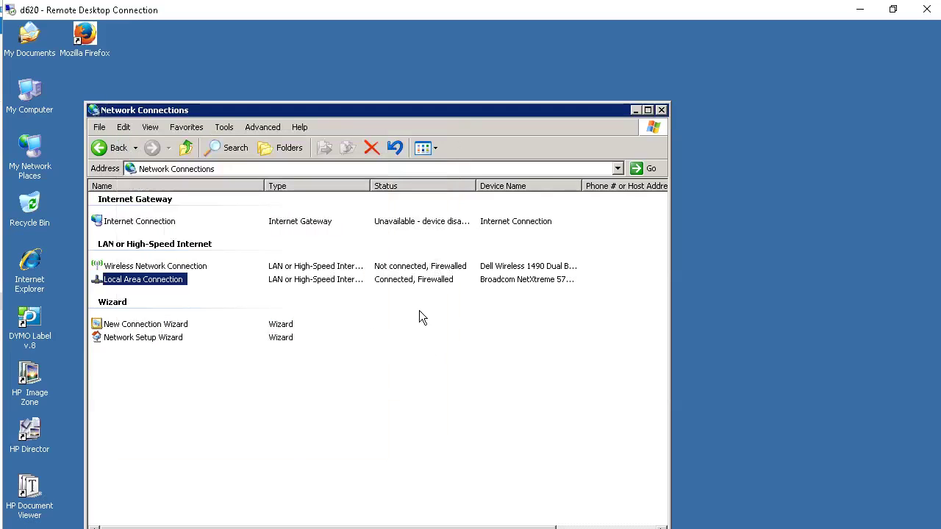
pyautogui.click(661, 111)
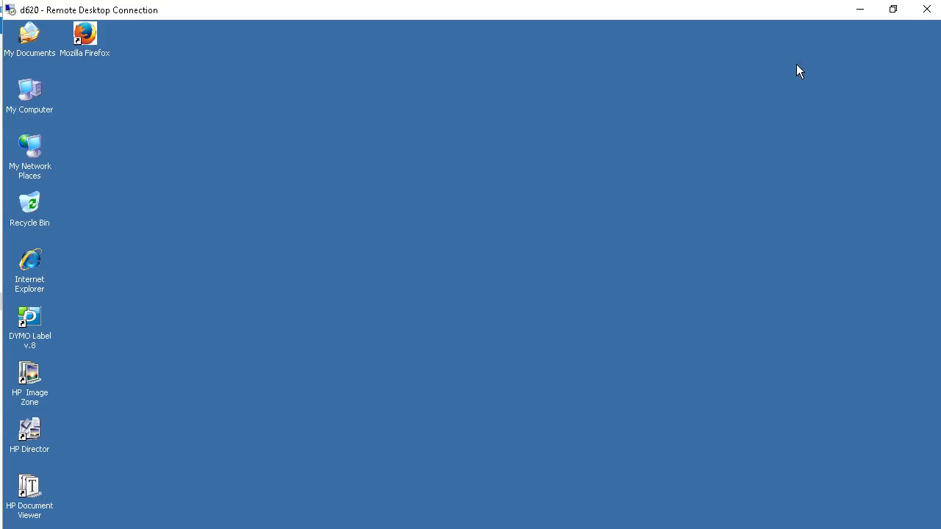
# - Minimize the d620 remote session and review the problem description for error 0x80070035 in the PeteNetLive article
pyautogui.click(860, 10)
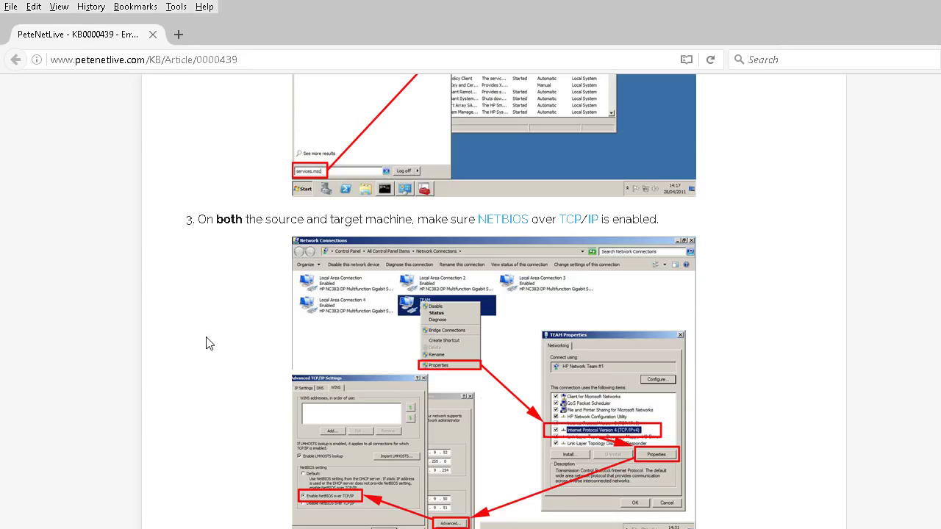
pyautogui.scroll(10, 206, 343)
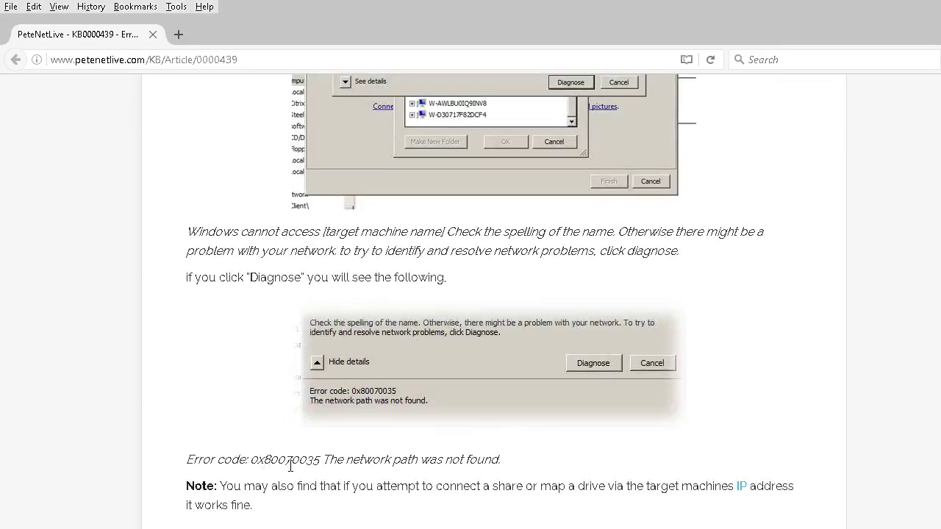
pyautogui.scroll(3, 290, 466)
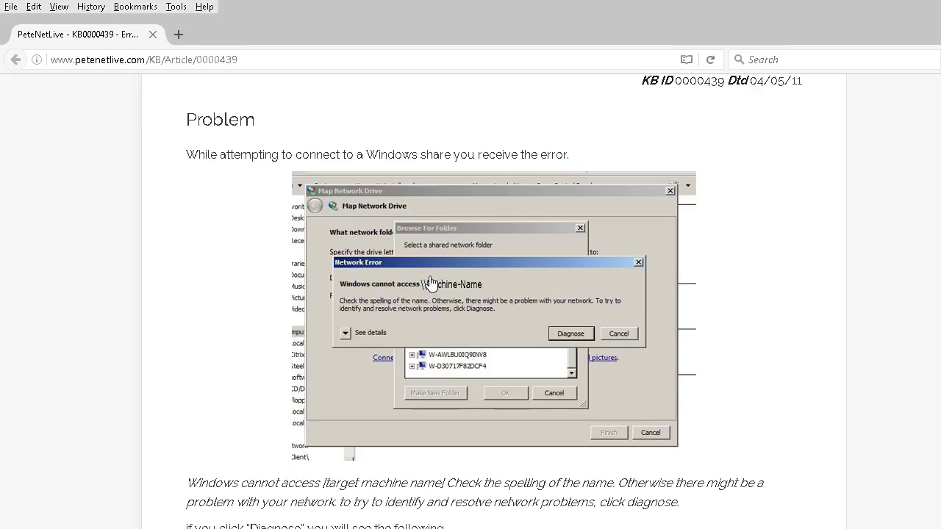